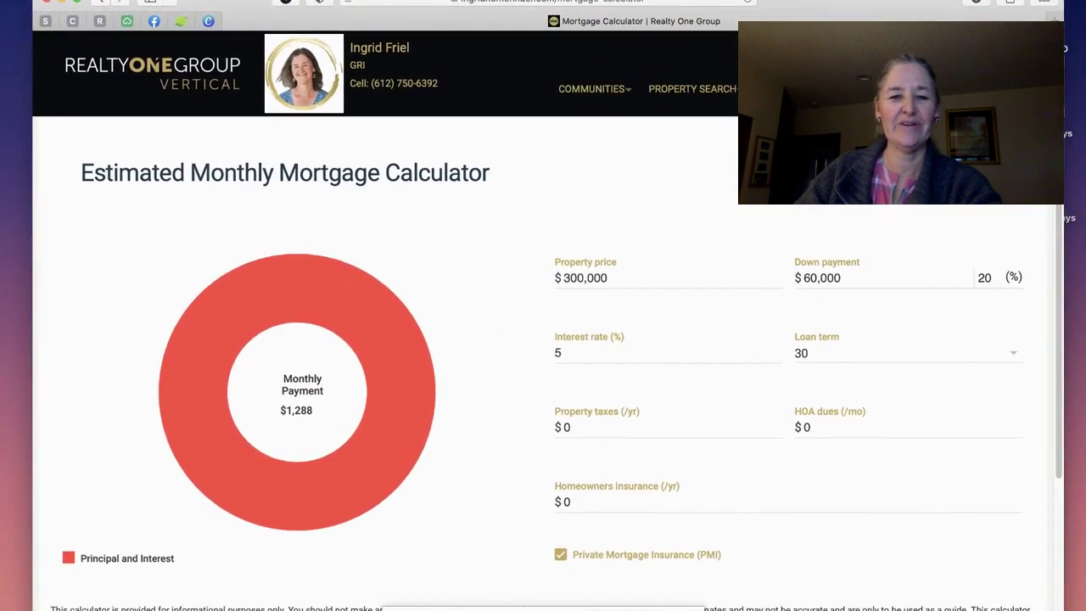
# Open the Mortgage Calculator page and bring the $719,000 example window to mid-screen
pyautogui.moveTo(853, 15); pyautogui.dragTo(448, 15)
pyautogui.click(508, 91)
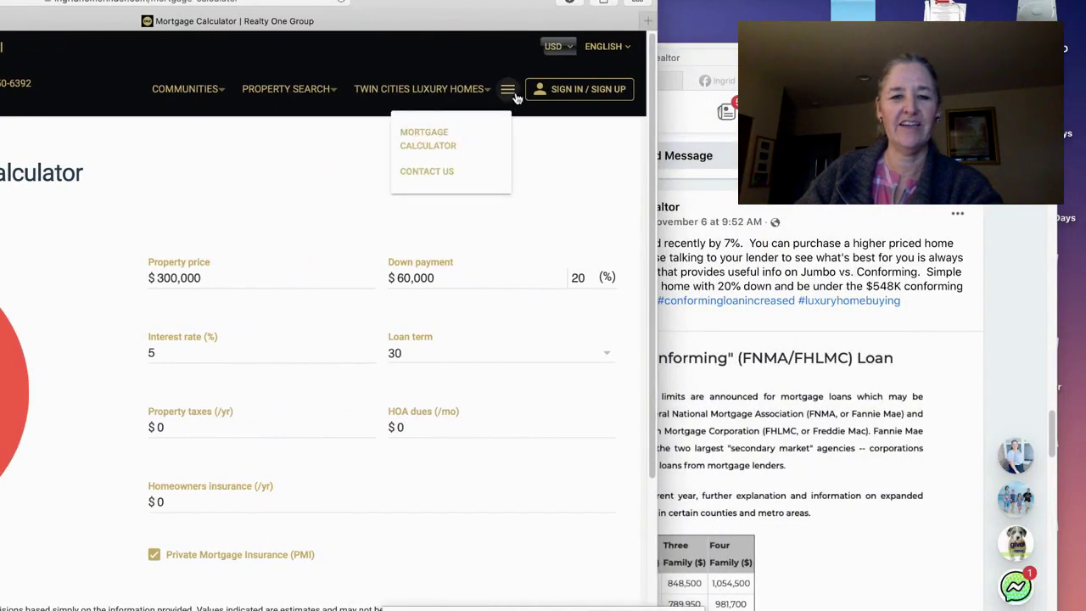
pyautogui.click(447, 147)
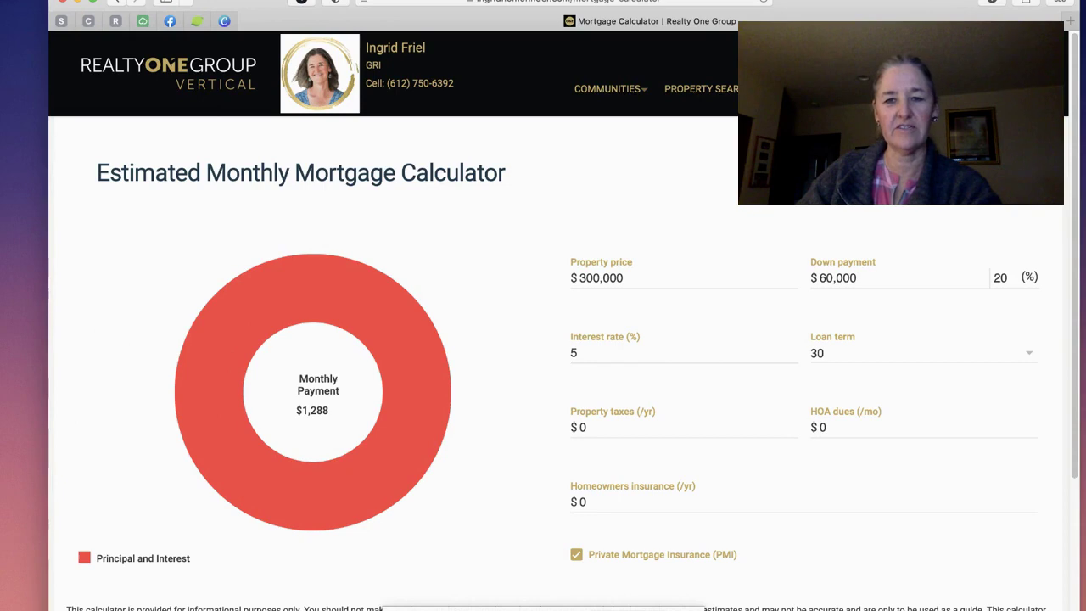
pyautogui.moveTo(1081, 62); pyautogui.dragTo(38, 5)
pyautogui.moveTo(825, 1); pyautogui.dragTo(829, 29)
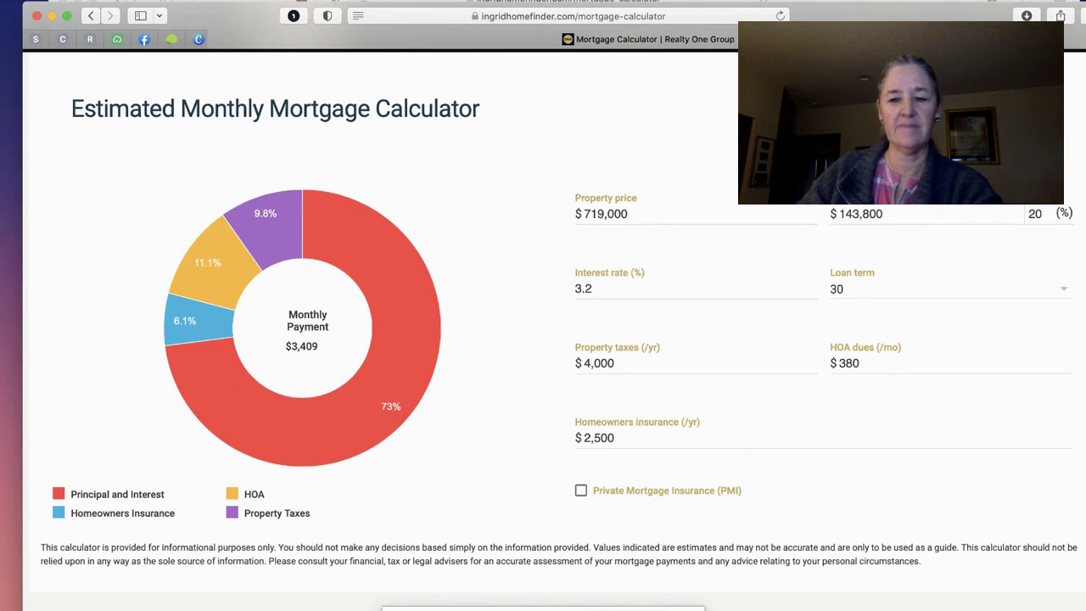
# Maximize the calculator window and change the interest rate from 3.2 to 3.4, giving $3,473 monthly
pyautogui.moveTo(829, 30); pyautogui.dragTo(751, 33)
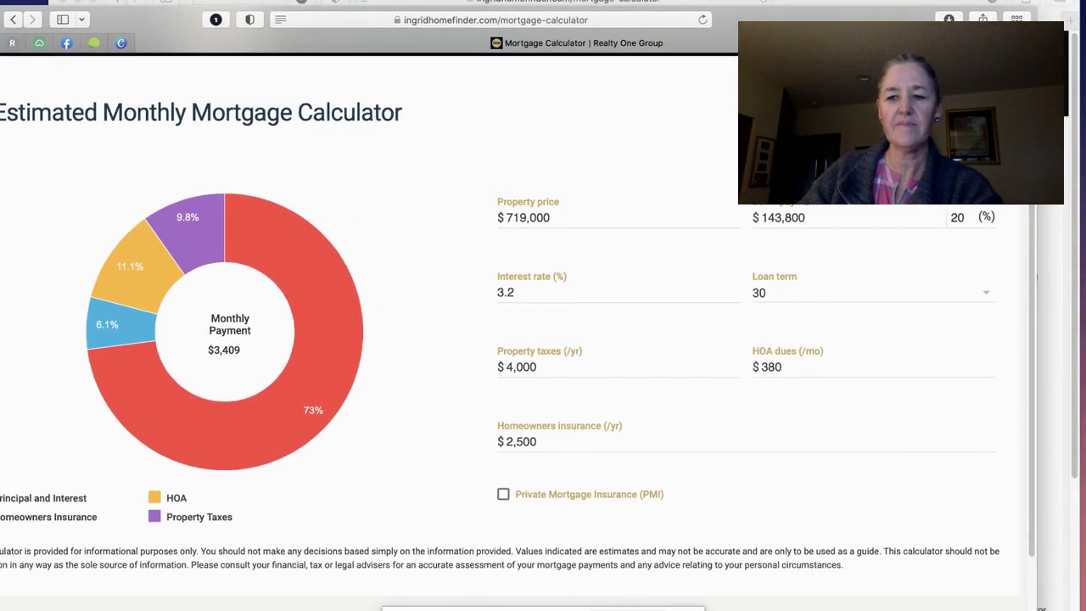
pyautogui.doubleClick(1036, 13)
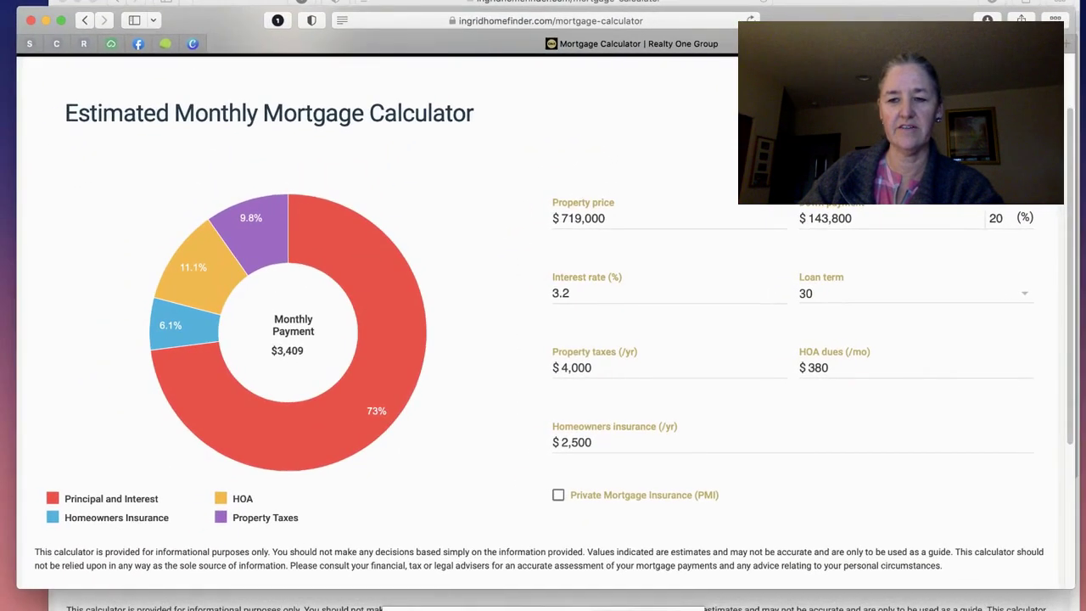
pyautogui.click(998, 217)
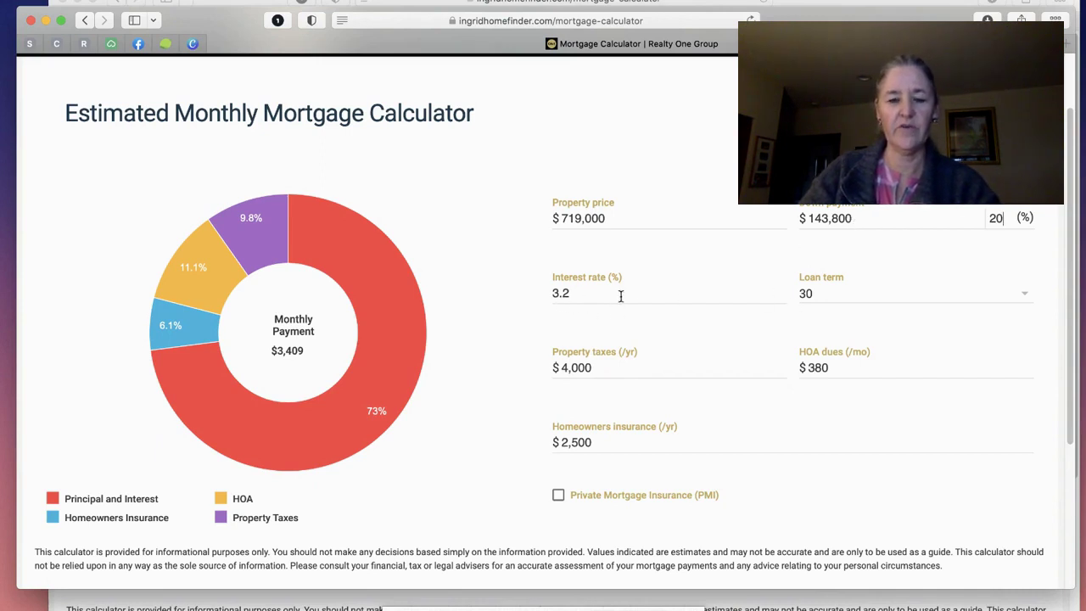
pyautogui.click(587, 290)
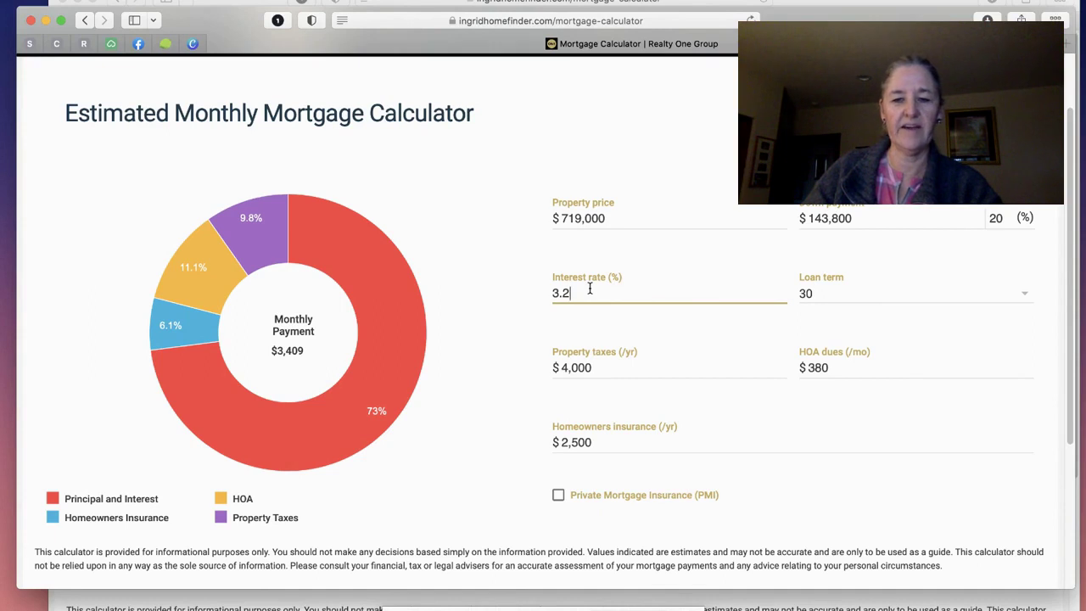
pyautogui.press('BackSpace')
pyautogui.write('4')
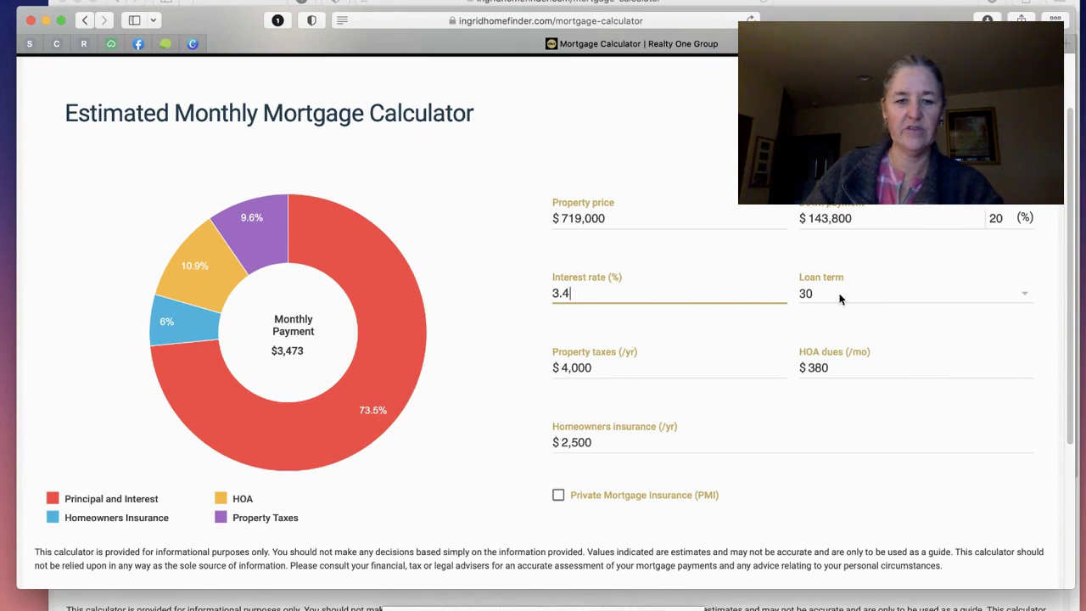
pyautogui.click(1024, 295)
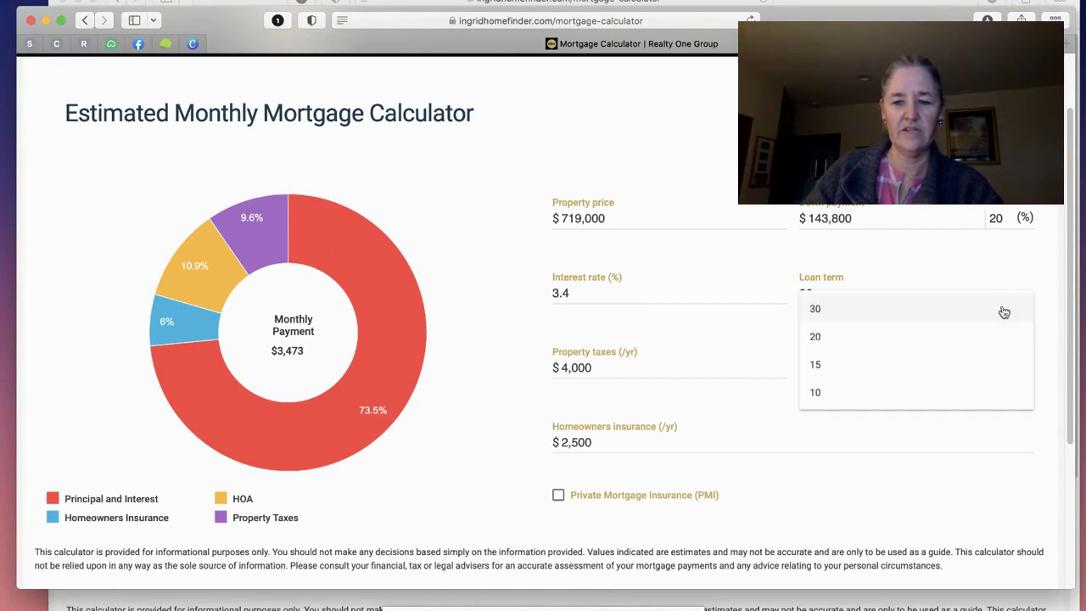
pyautogui.click(880, 368)
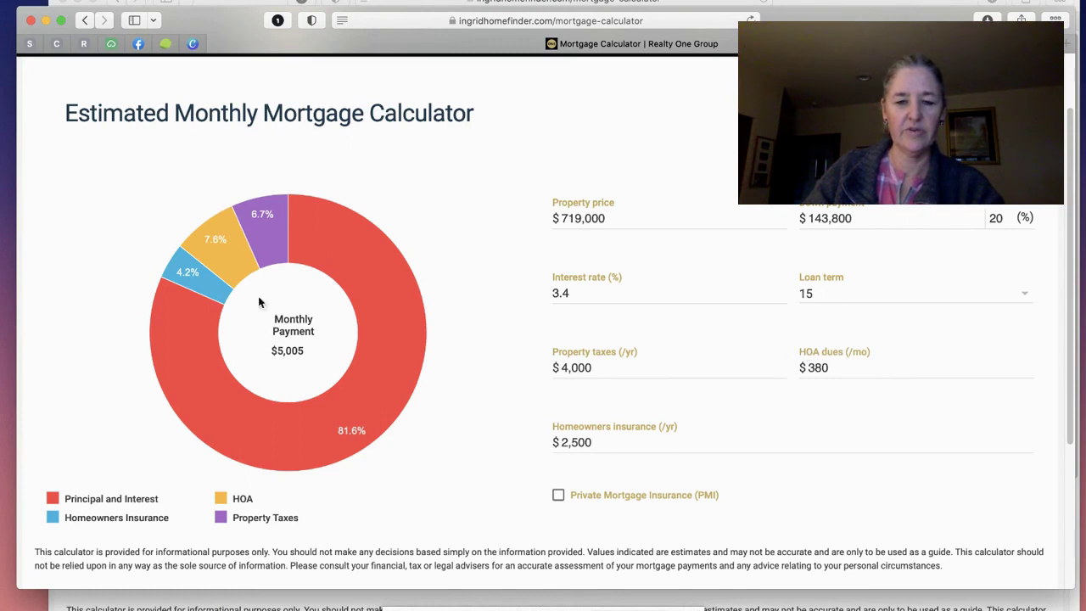
pyautogui.click(843, 294)
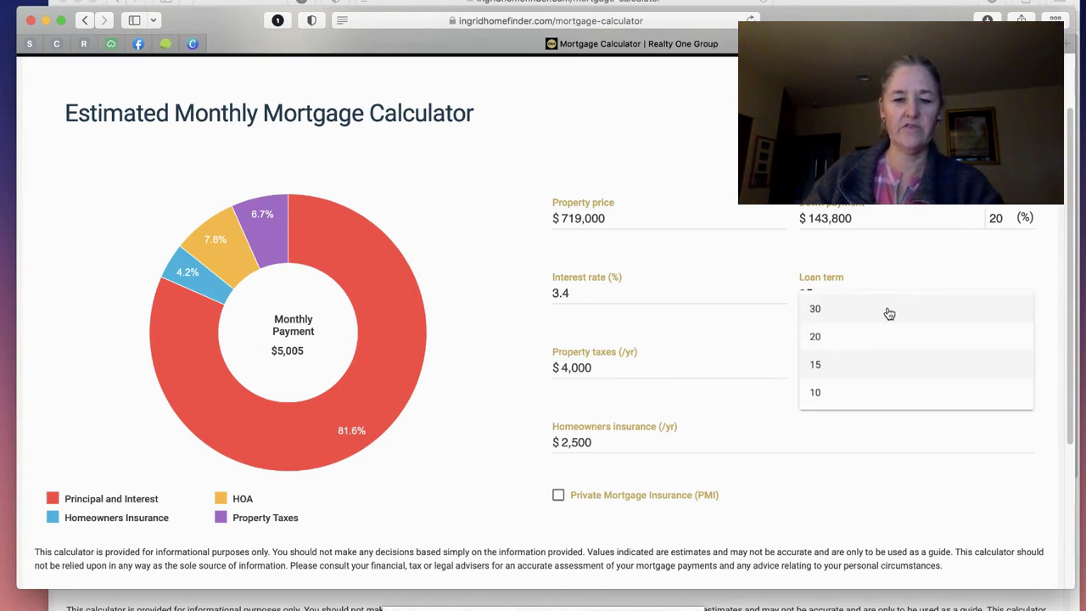
pyautogui.click(889, 312)
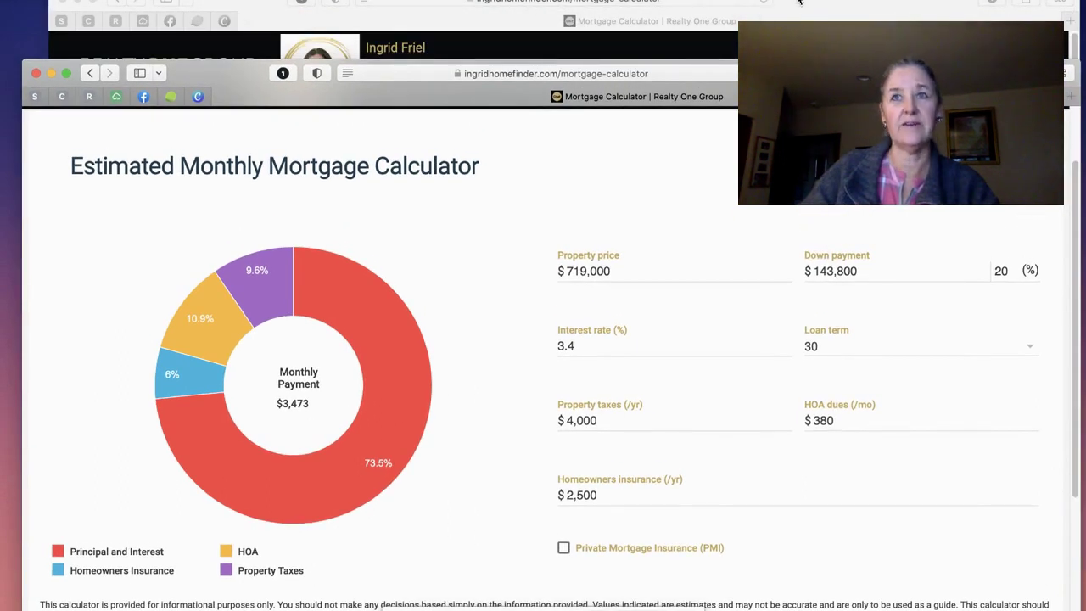
# Switch to the $975,000 home tab, set the down payment to 30%, then back to 20%
pyautogui.click(374, 0)
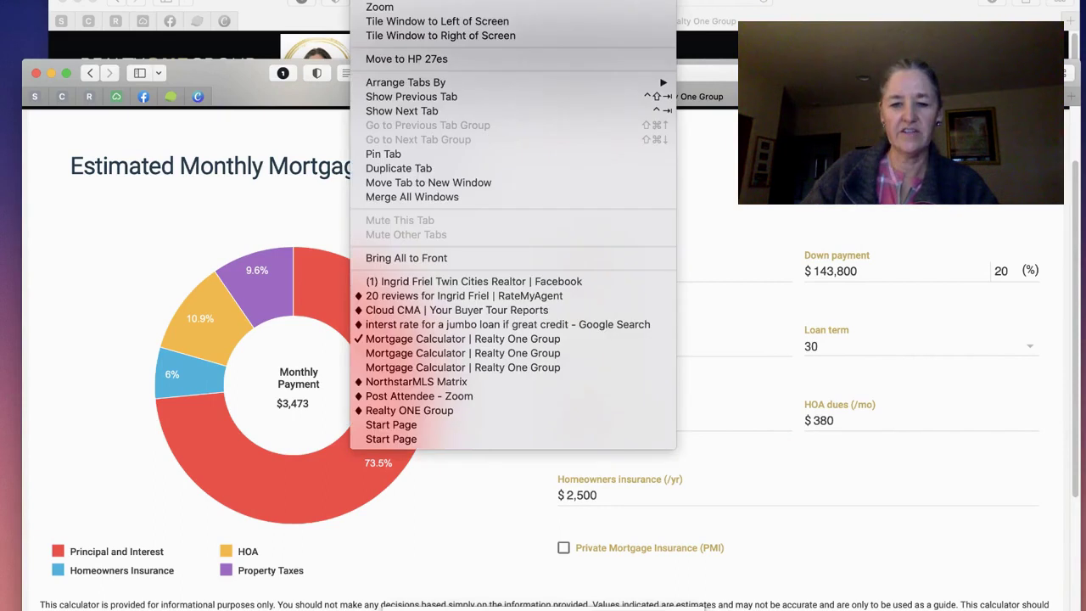
pyautogui.click(382, 354)
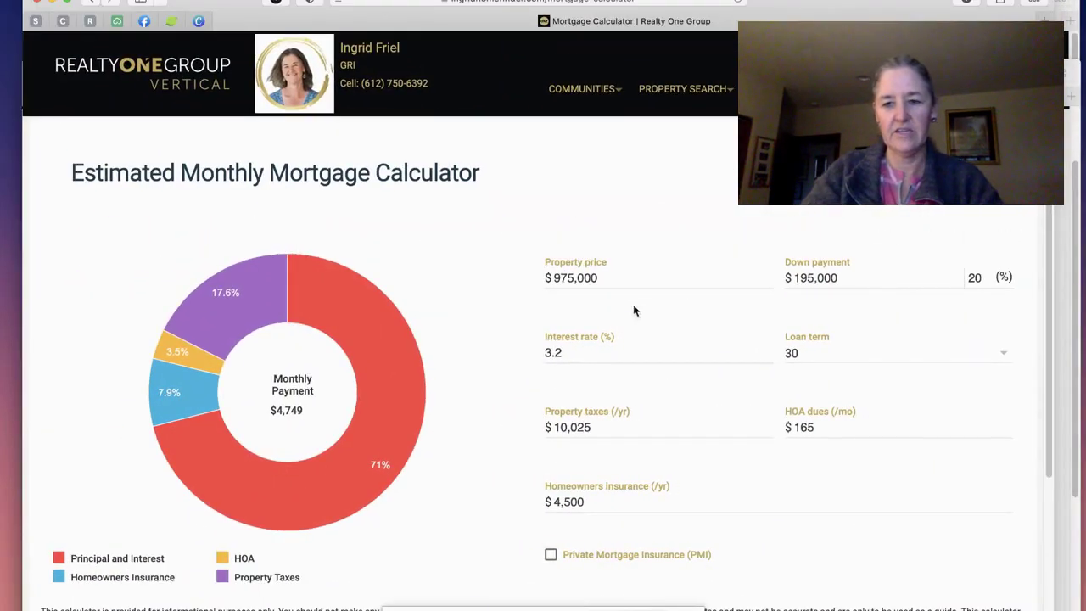
pyautogui.doubleClick(975, 278)
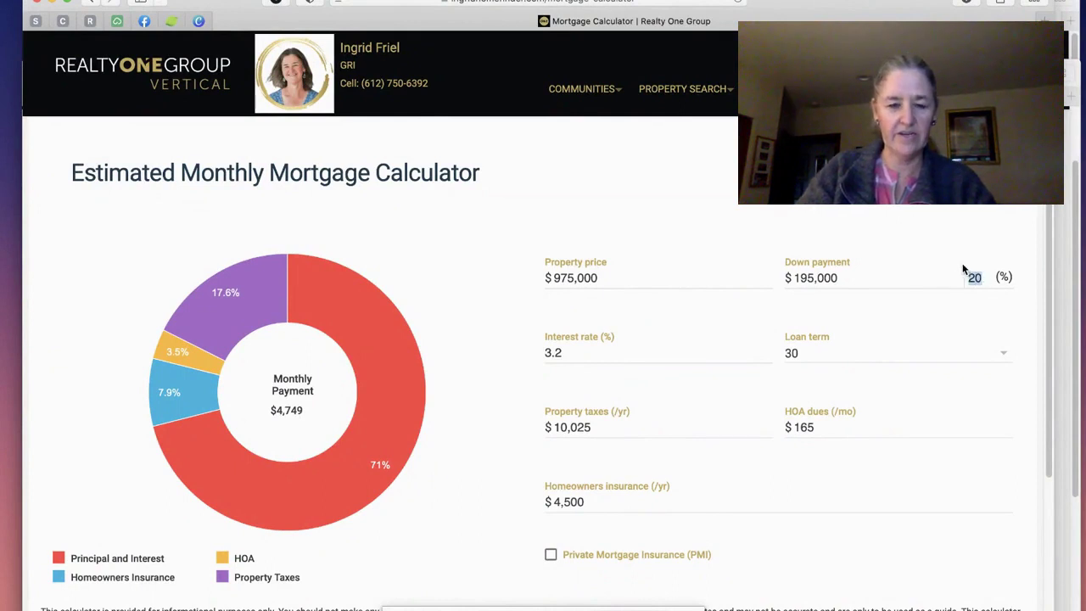
pyautogui.write('30')
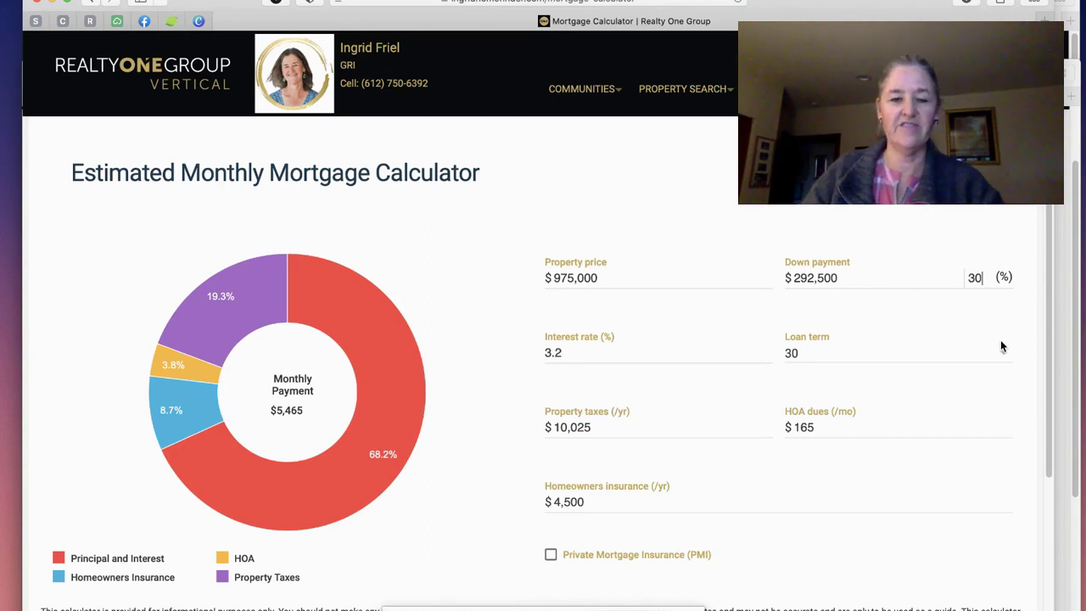
pyautogui.press('BackSpace')
pyautogui.press('BackSpace')
pyautogui.write('020')
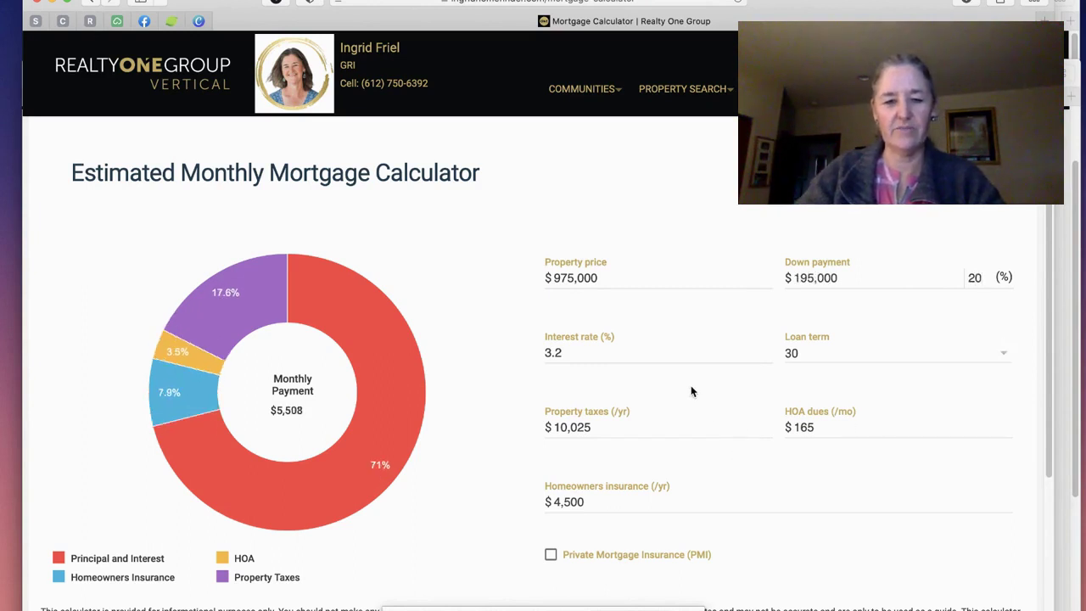
# Change the interest rate from 3.2 to 3.5% for a $4,878 payment, then switch to Numbers
pyautogui.click(560, 352)
pyautogui.press('BackSpace')
pyautogui.write('5')
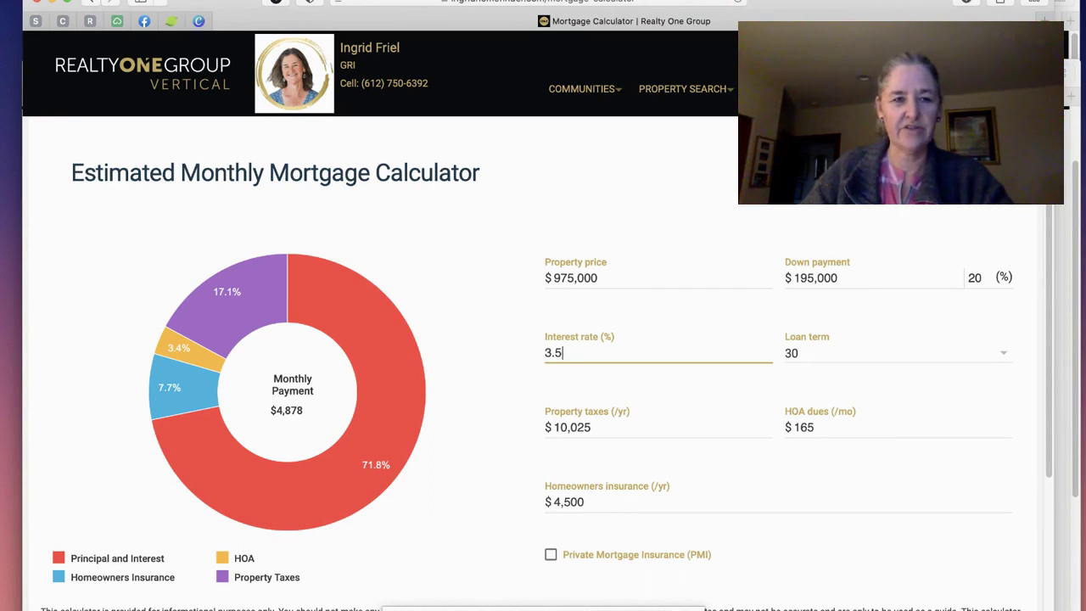
pyautogui.press('super+Tab')
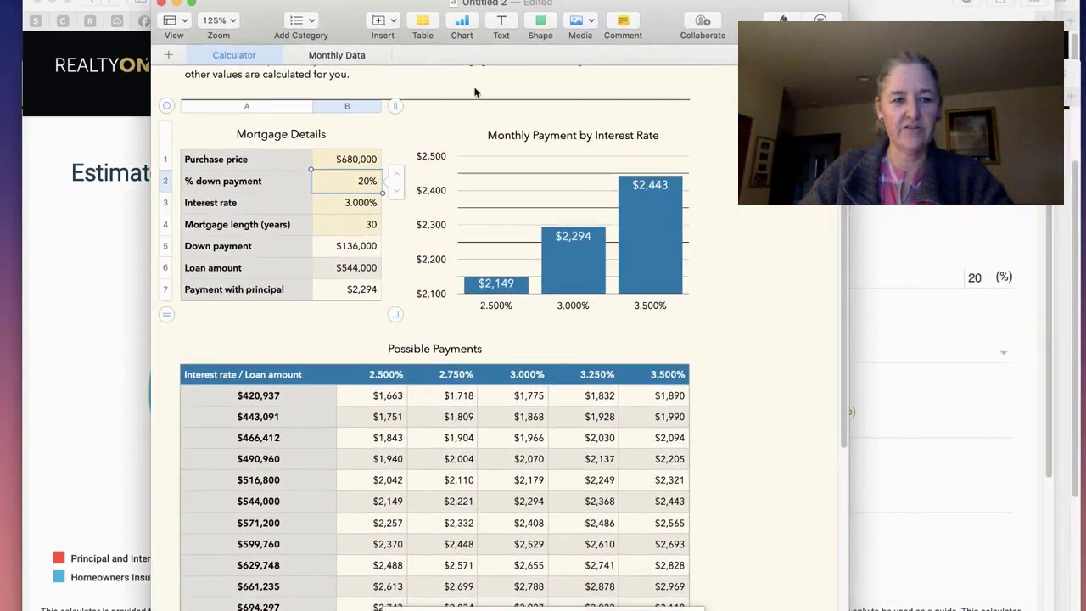
# Start a new Numbers spreadsheet from the Personal Finance Mortgage Calculator template
pyautogui.scroll(5, 666, 149)
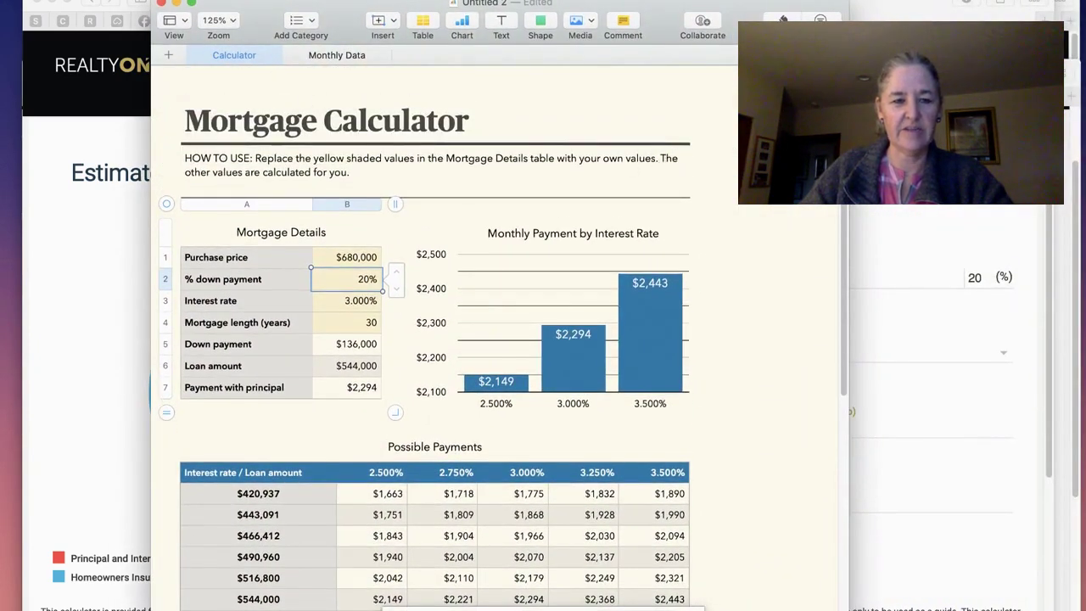
pyautogui.click(127, 1)
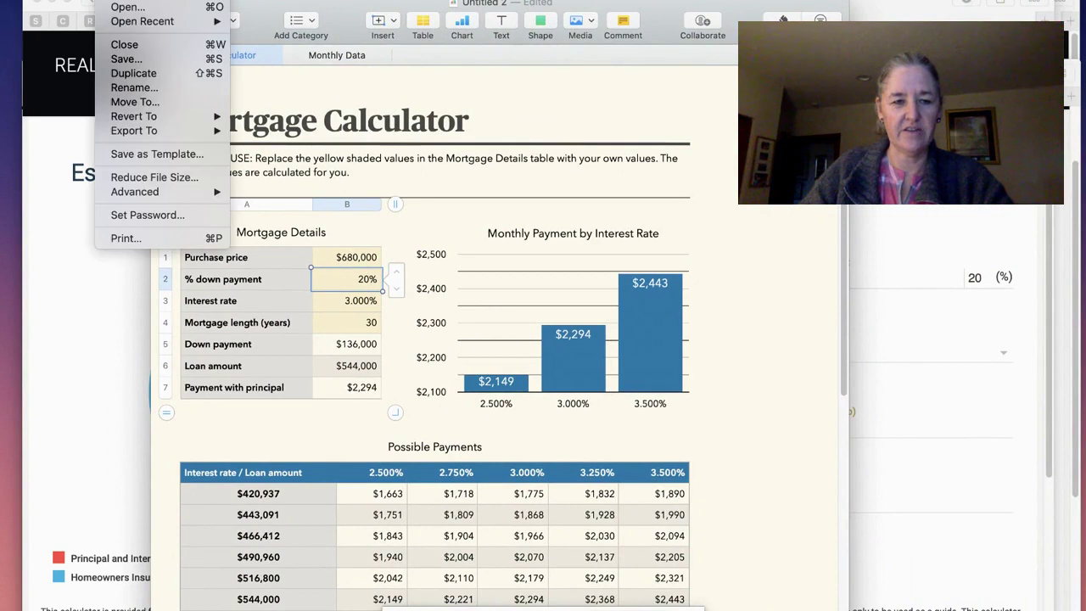
pyautogui.click(134, 3)
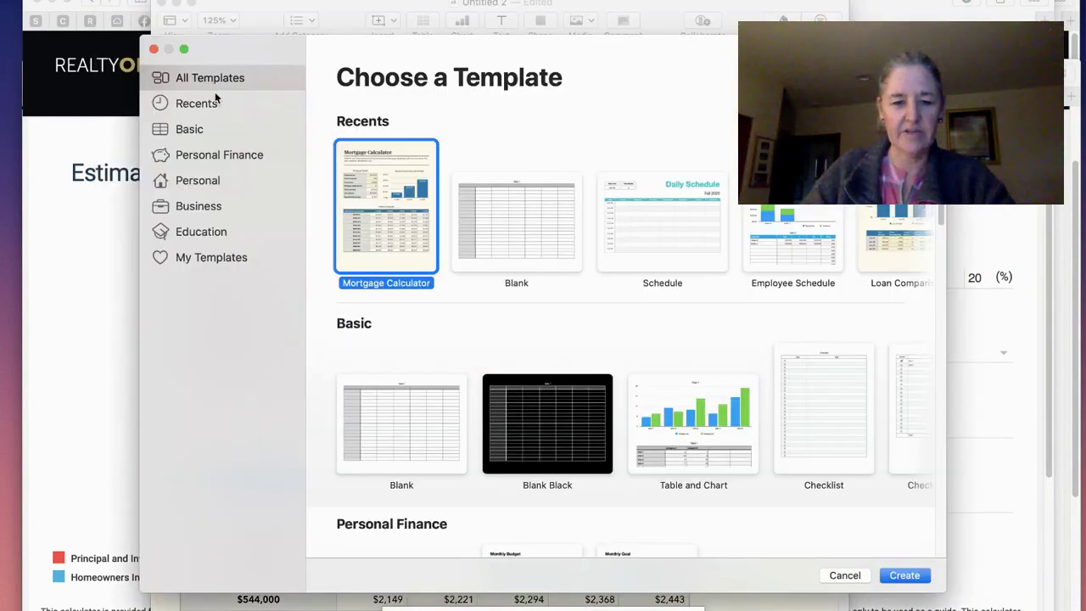
pyautogui.click(224, 159)
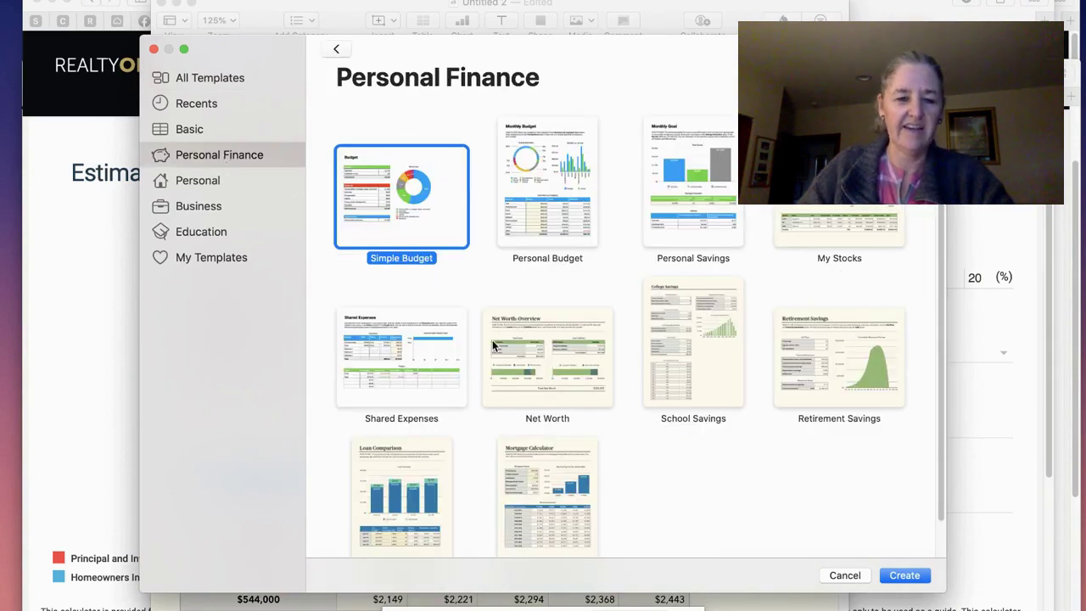
pyautogui.scroll(-2, 661, 440)
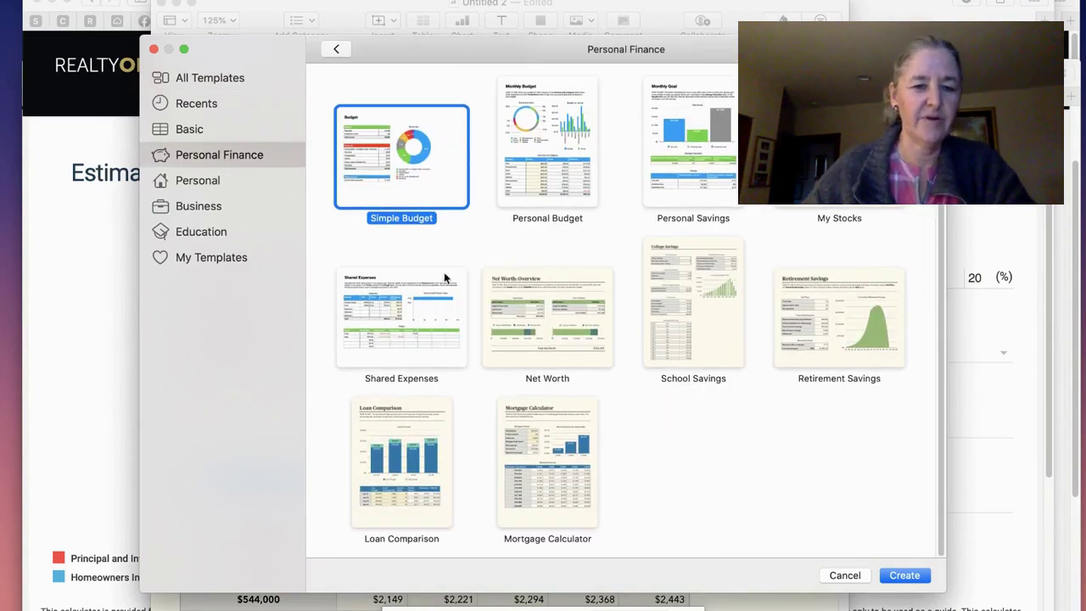
pyautogui.doubleClick(513, 463)
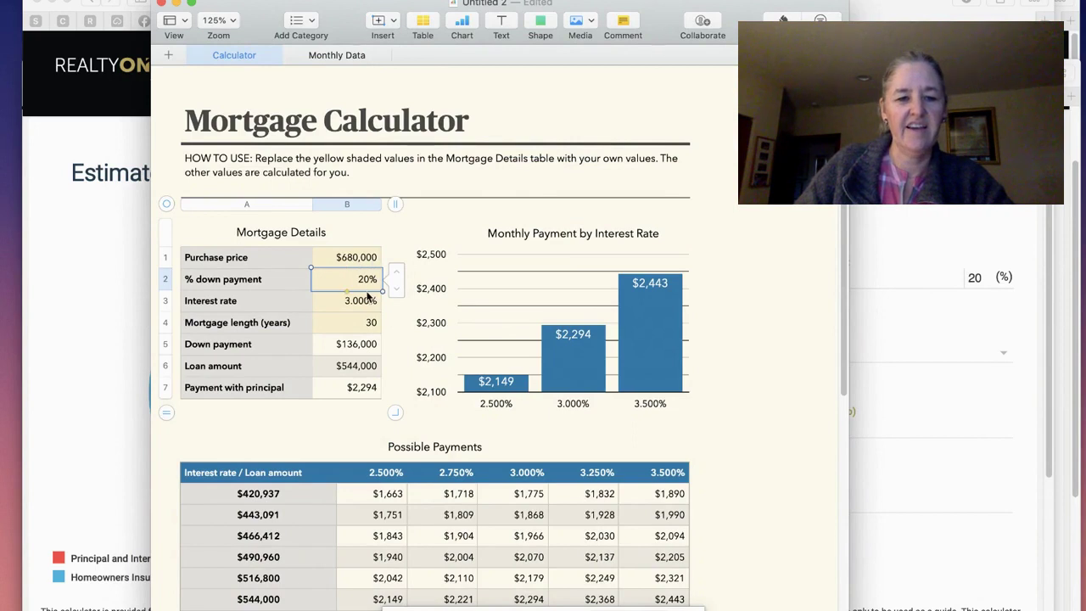
pyautogui.click(395, 289)
pyautogui.click(396, 272)
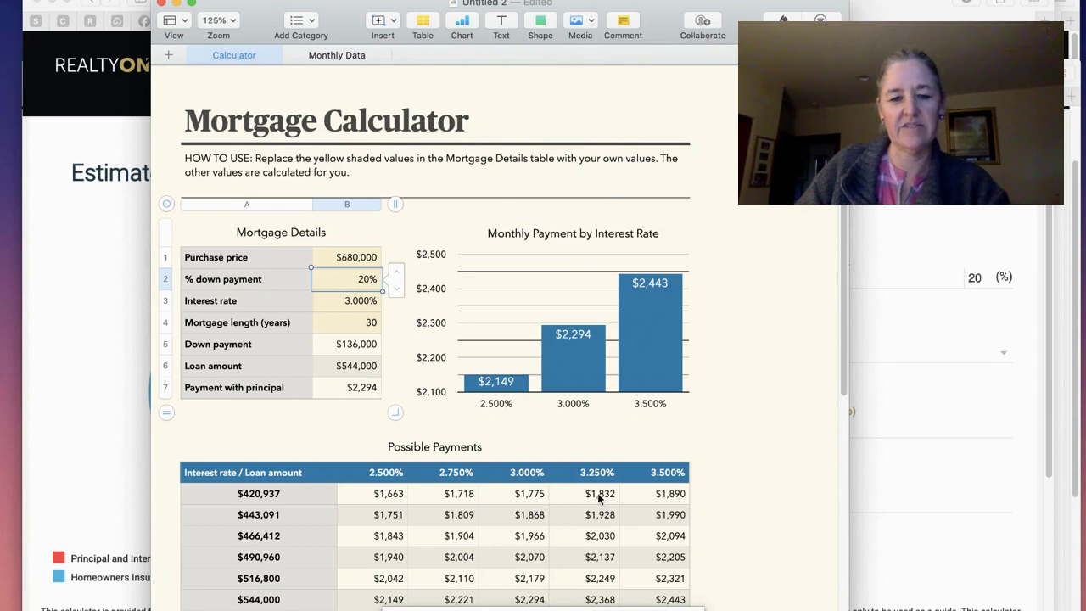
pyautogui.scroll(-4, 614, 498)
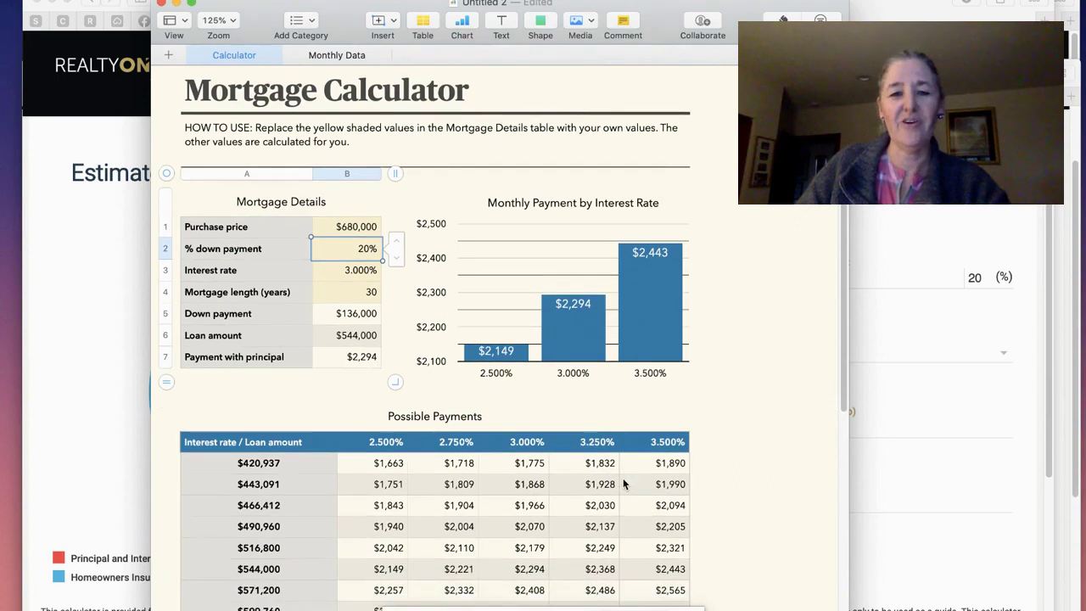
pyautogui.scroll(-5, 623, 482)
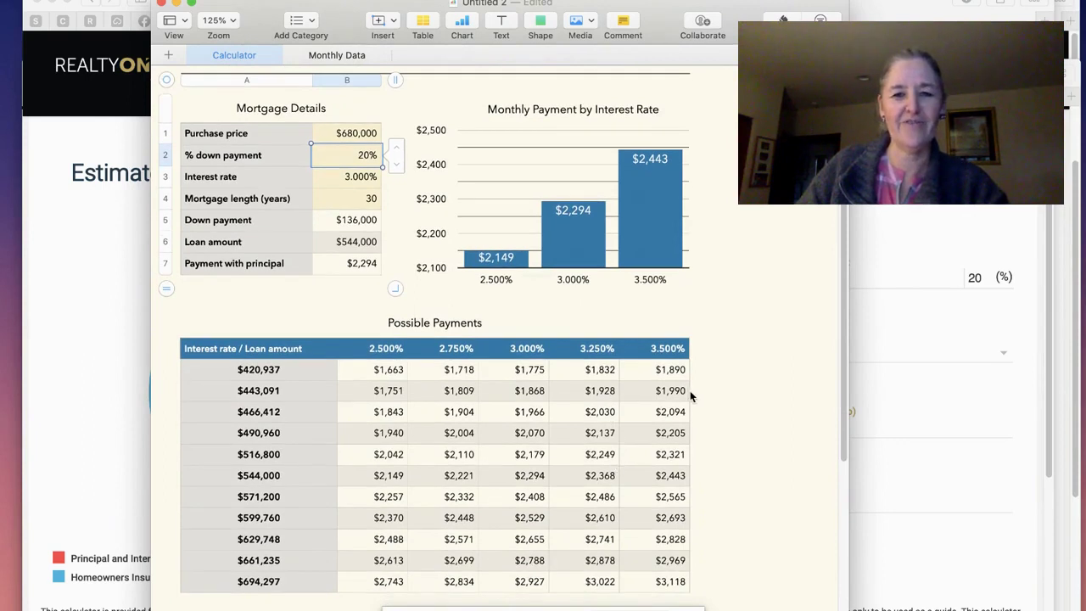
pyautogui.scroll(5, 690, 390)
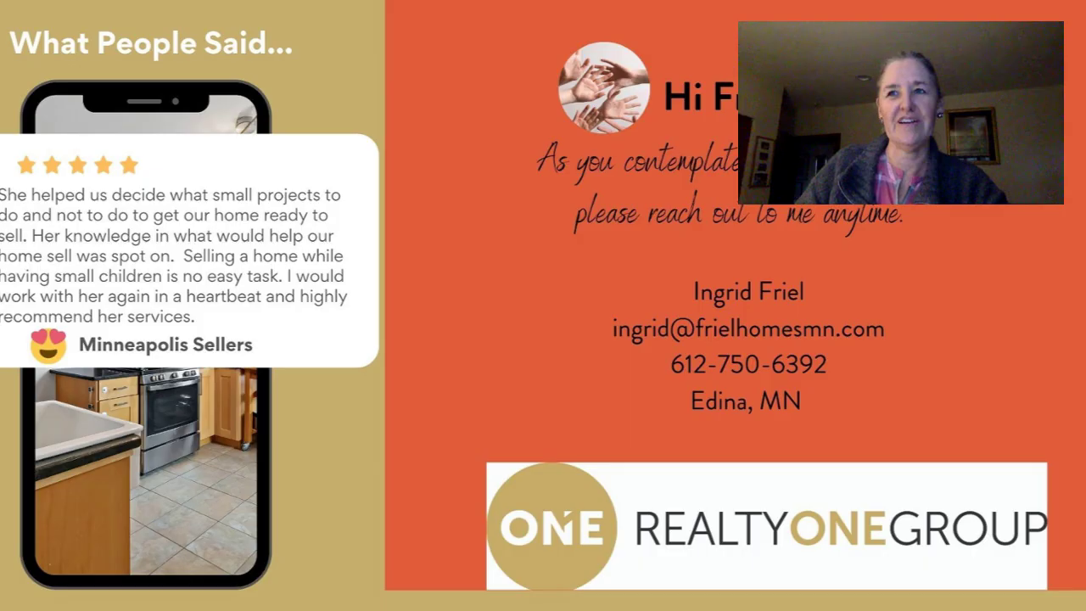